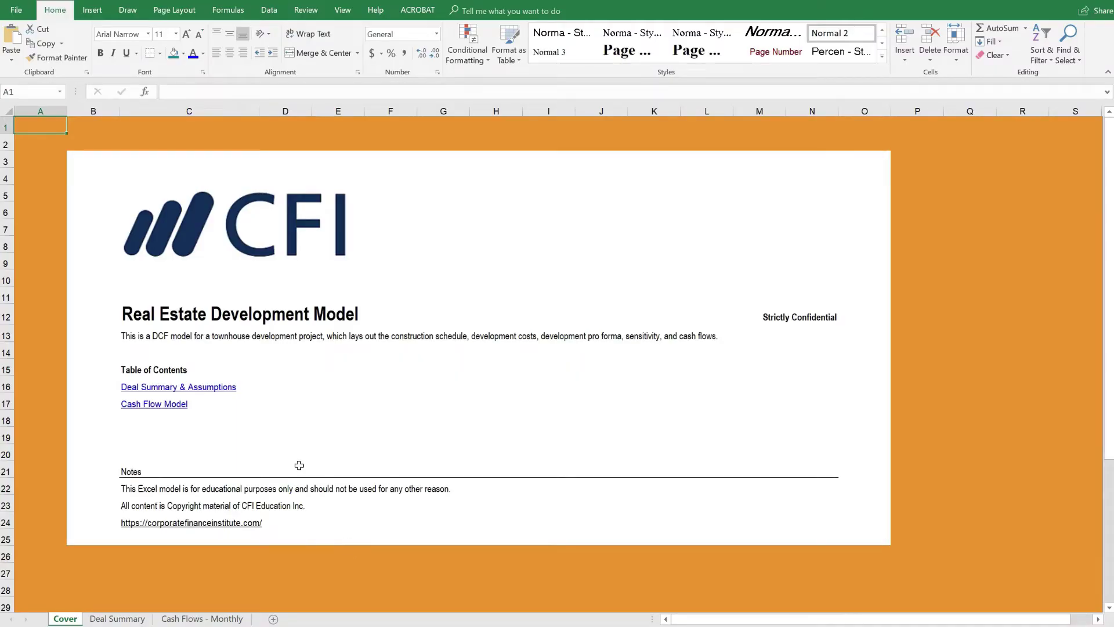
Open Deal Summary & Assumptions and highlight the schedule inputs, Property Stats and Development Costs block.
left_click(230, 387)
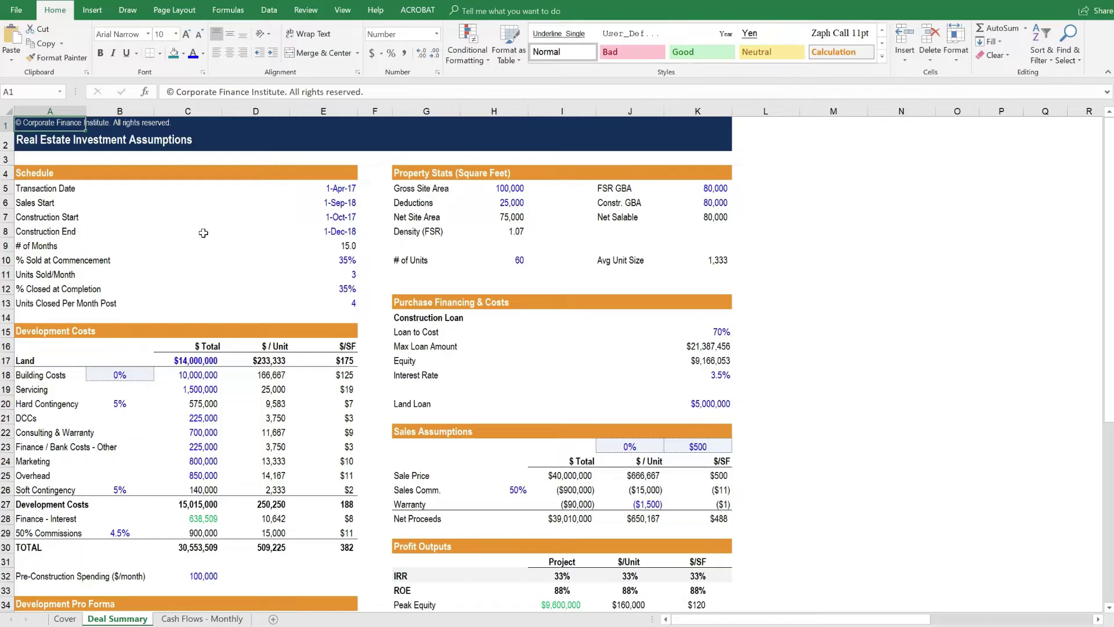
left_click_drag(318, 186, 337, 290)
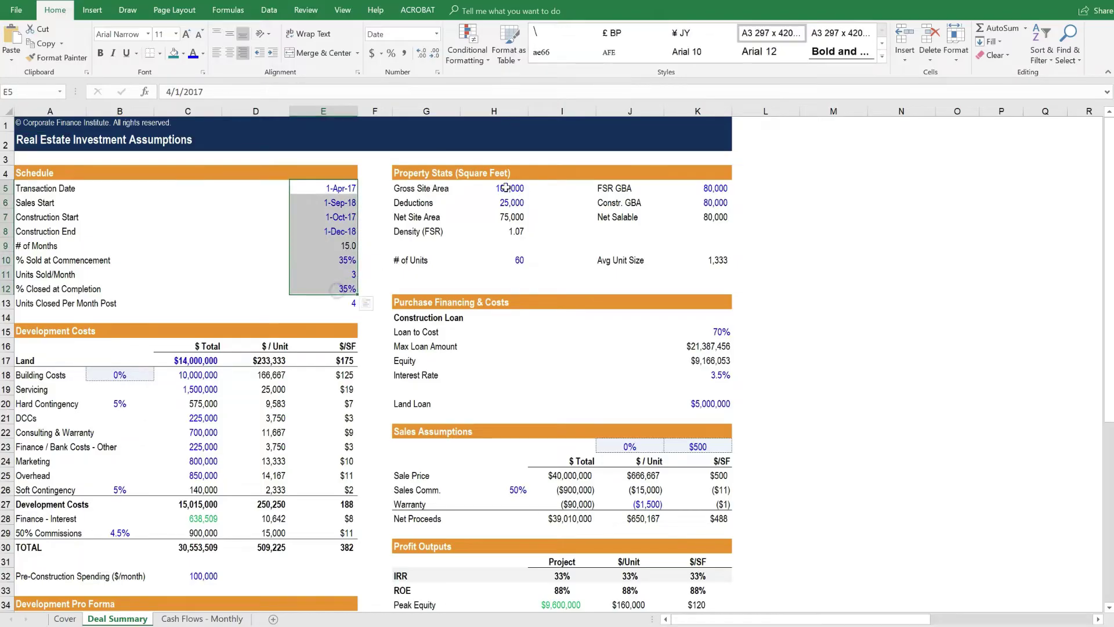
left_click(426, 172)
left_click_drag(48, 331, 329, 528)
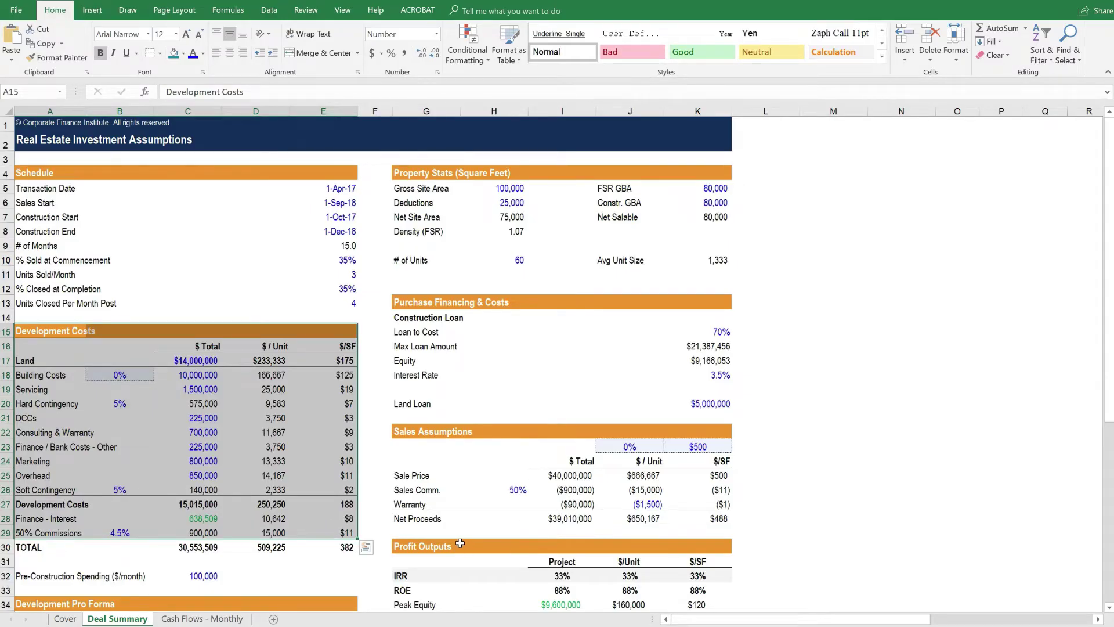
On Cash Flows - Monthly, expand every section and inspect the Levered IRR formula in C59.
key("ctrl+Page_Down")
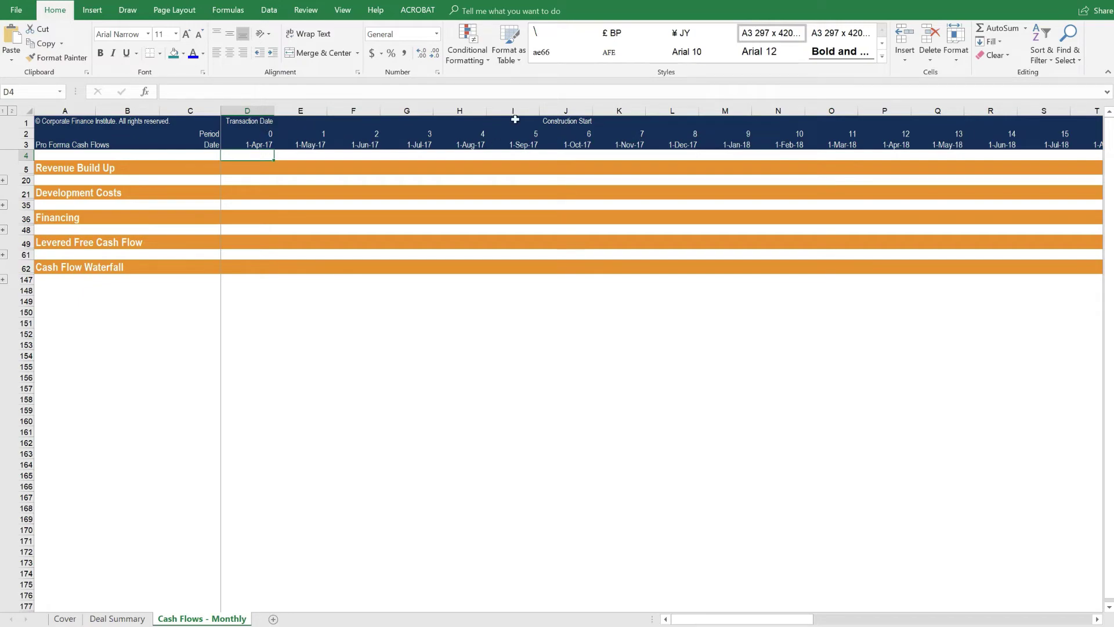
mouse_move(811, 619)
left_mouse_down()
mouse_move(1015, 619)
mouse_move(810, 619)
left_mouse_up()
left_click(13, 111)
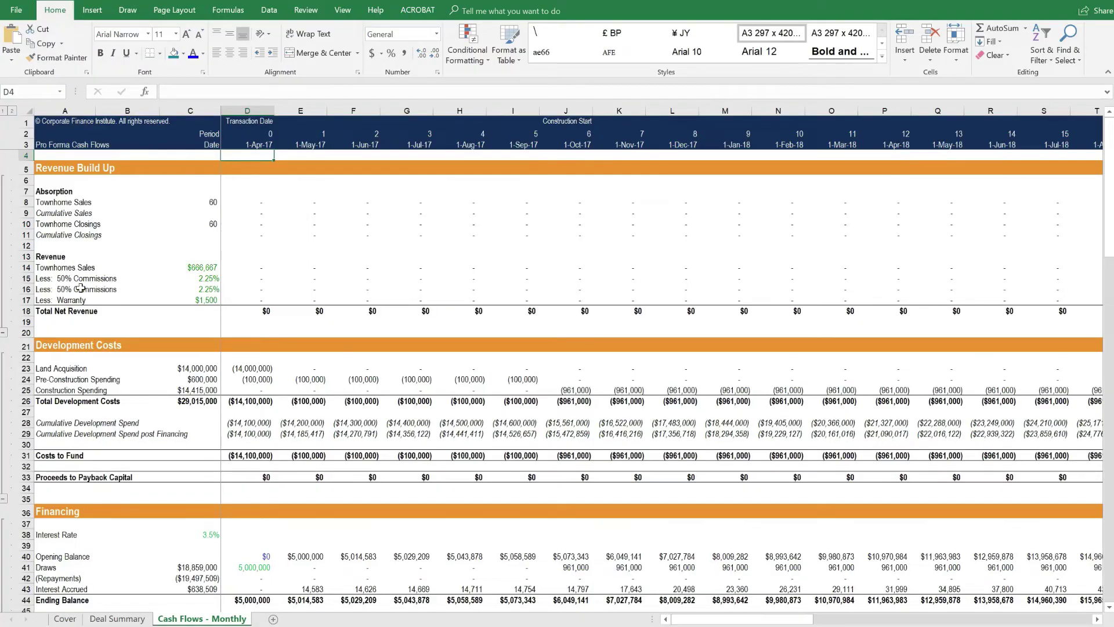
scroll(81, 290, "down", 2)
scroll(81, 291, "down", 5)
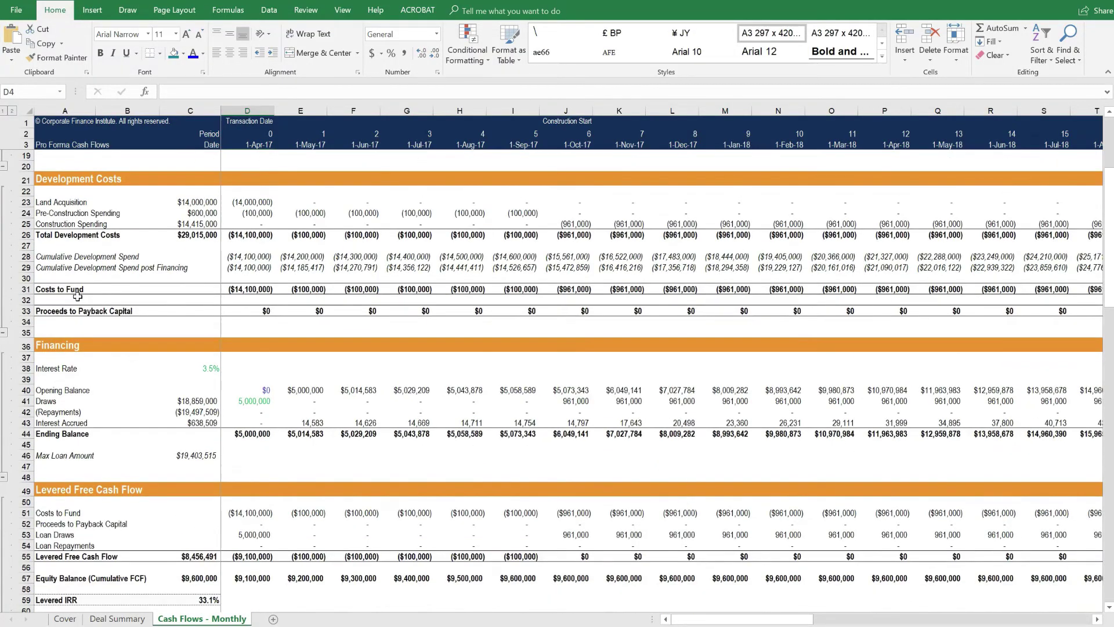
scroll(77, 298, "down", 3)
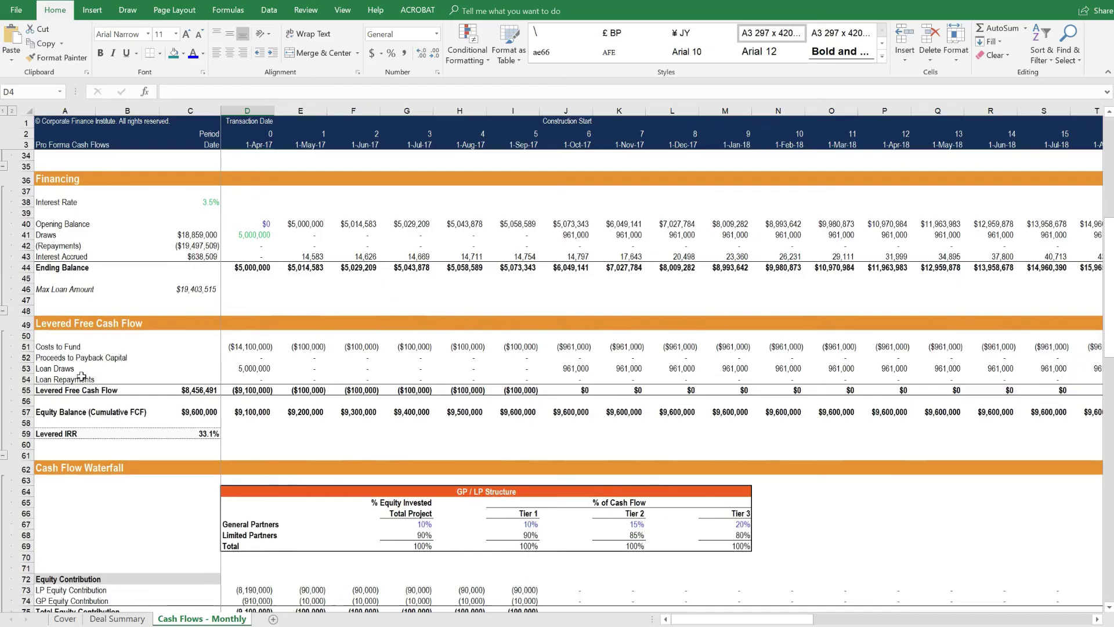
left_click(206, 432)
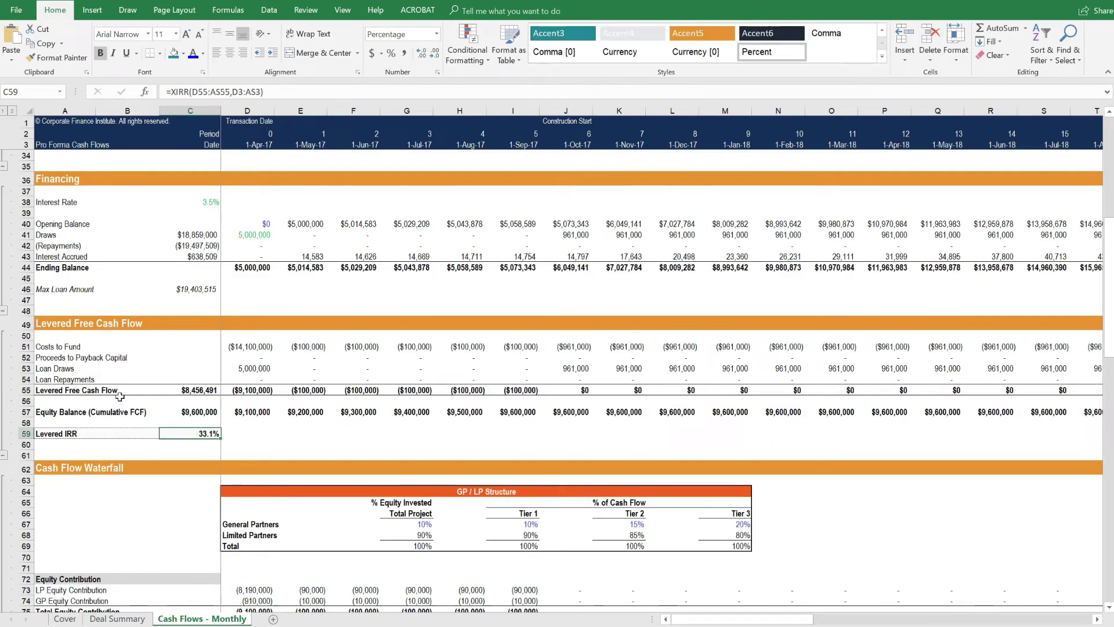
Review the GP / LP Structure table and the LP, GP and Project IRR rows (LP 31.3%, Project 33.1%).
scroll(119, 396, "down", 4)
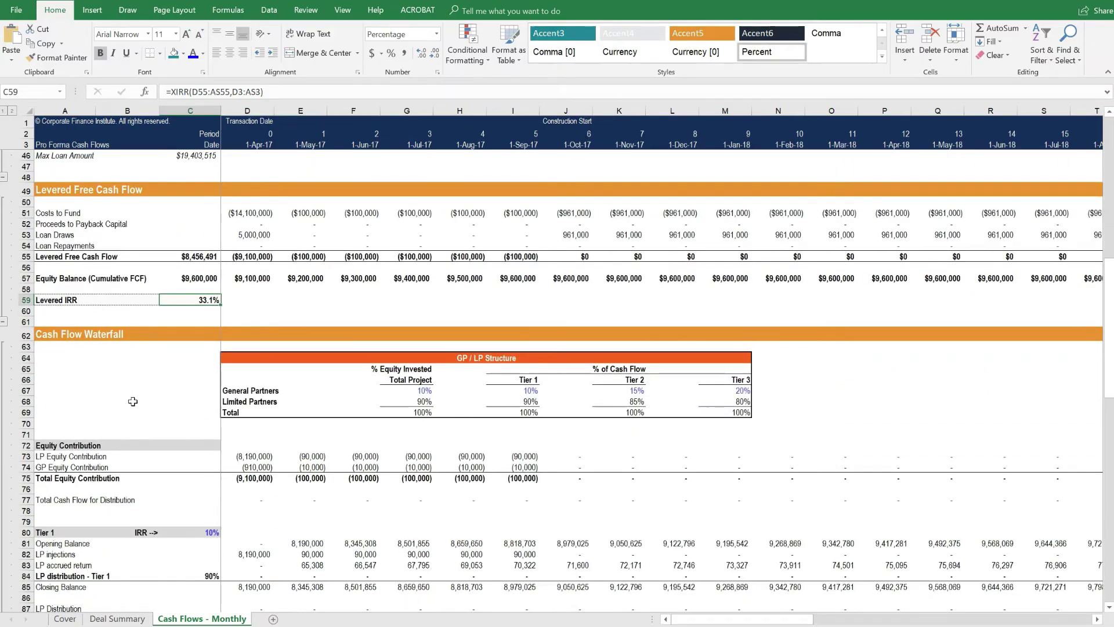
left_click_drag(240, 370, 709, 412)
left_click(571, 437)
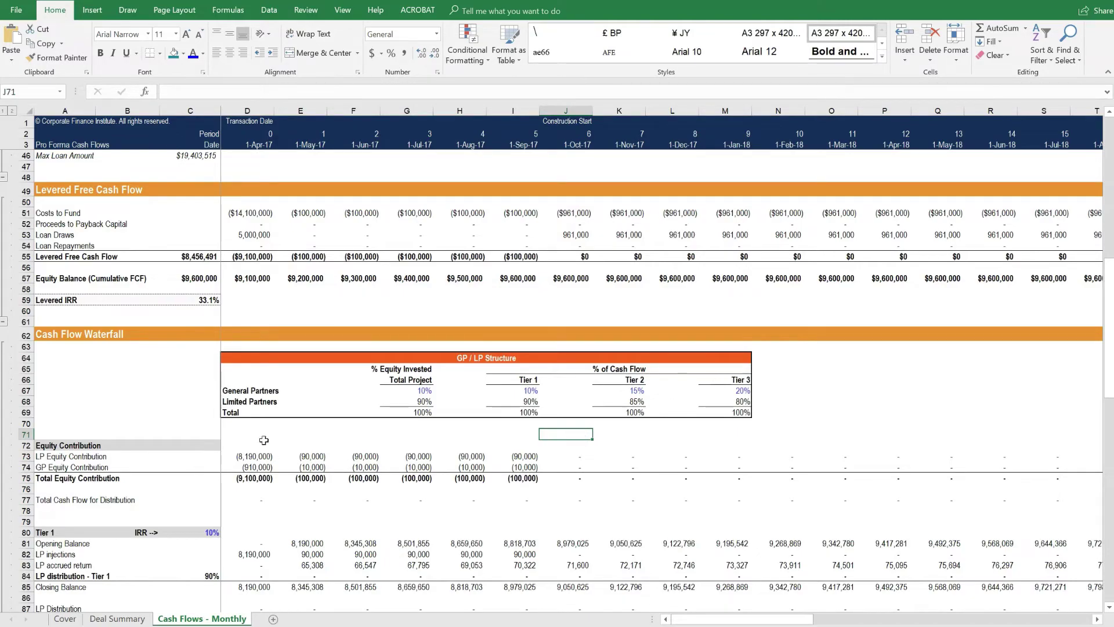
scroll(184, 399, "down", 15)
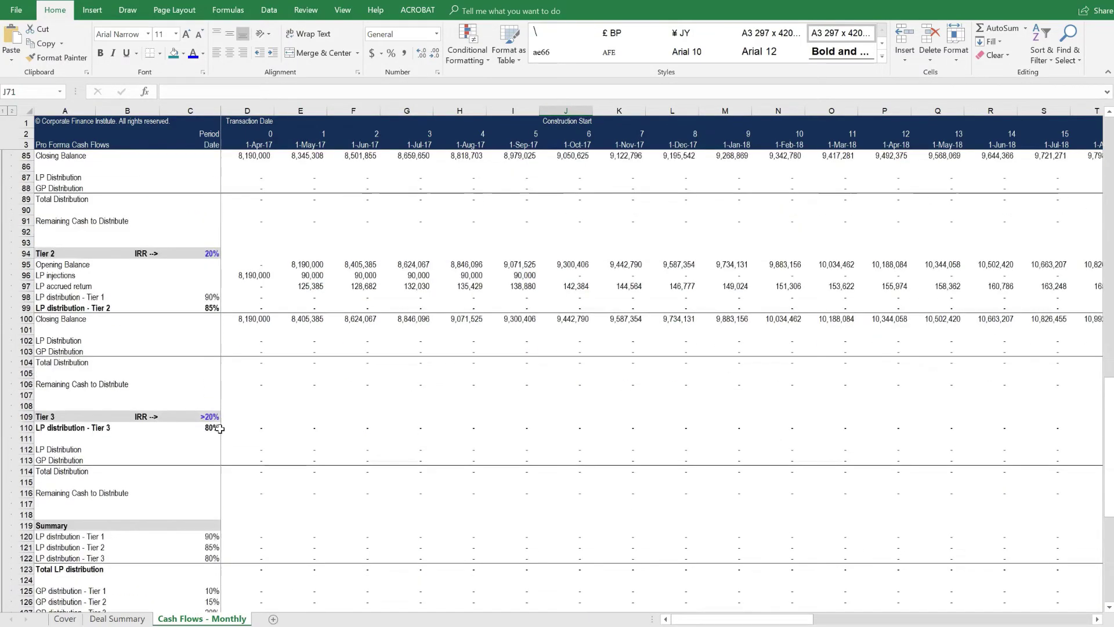
scroll(220, 429, "down", 4)
scroll(220, 429, "down", 1)
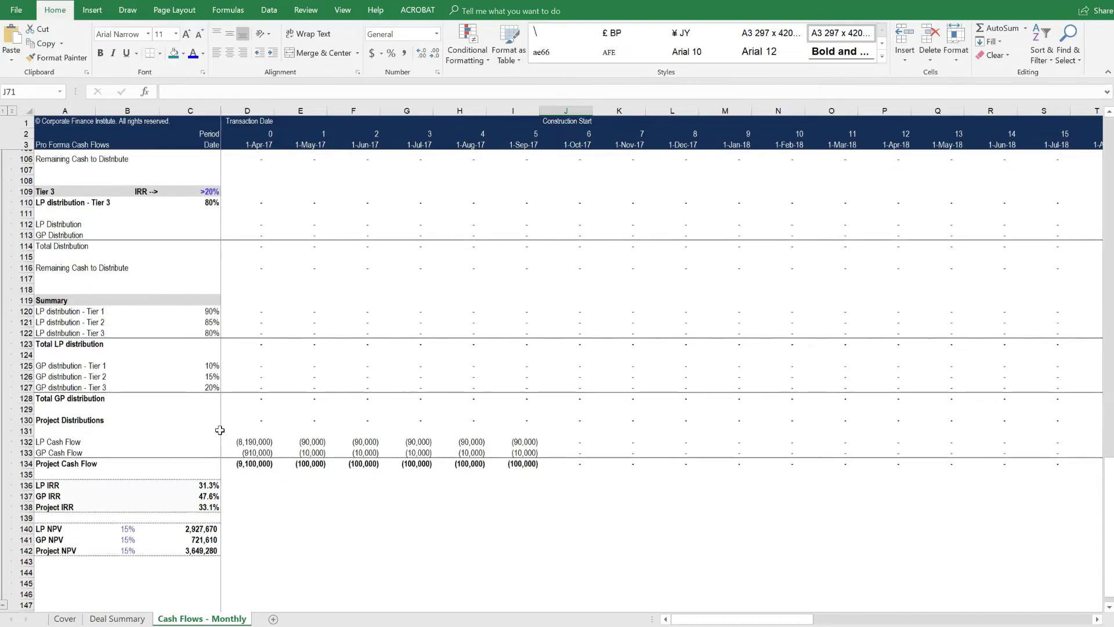
left_click_drag(210, 482, 212, 505)
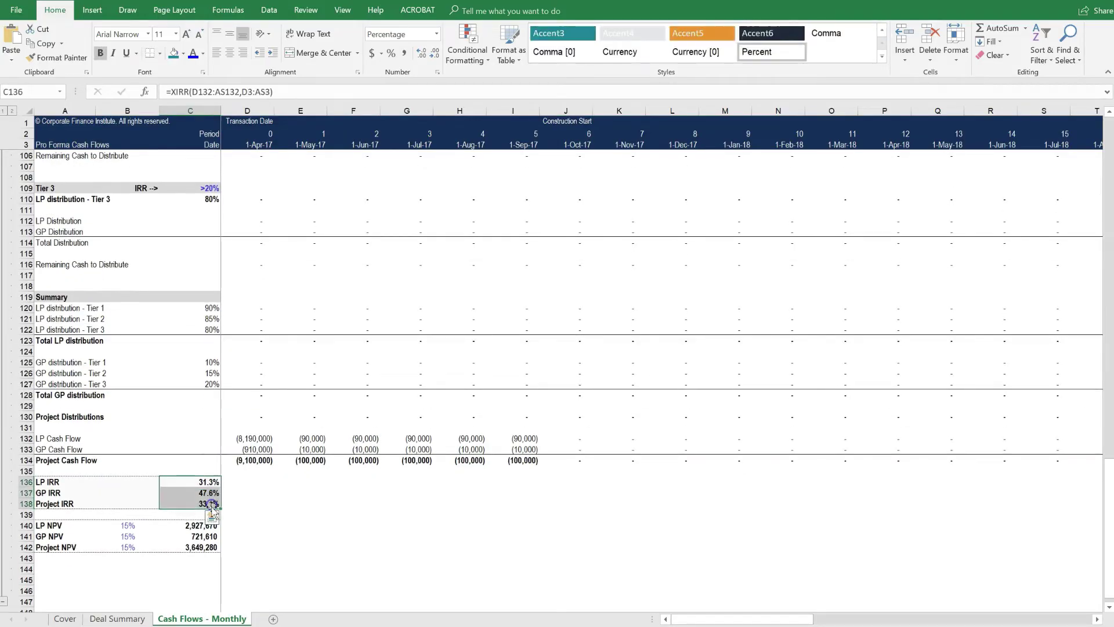
left_click(49, 482)
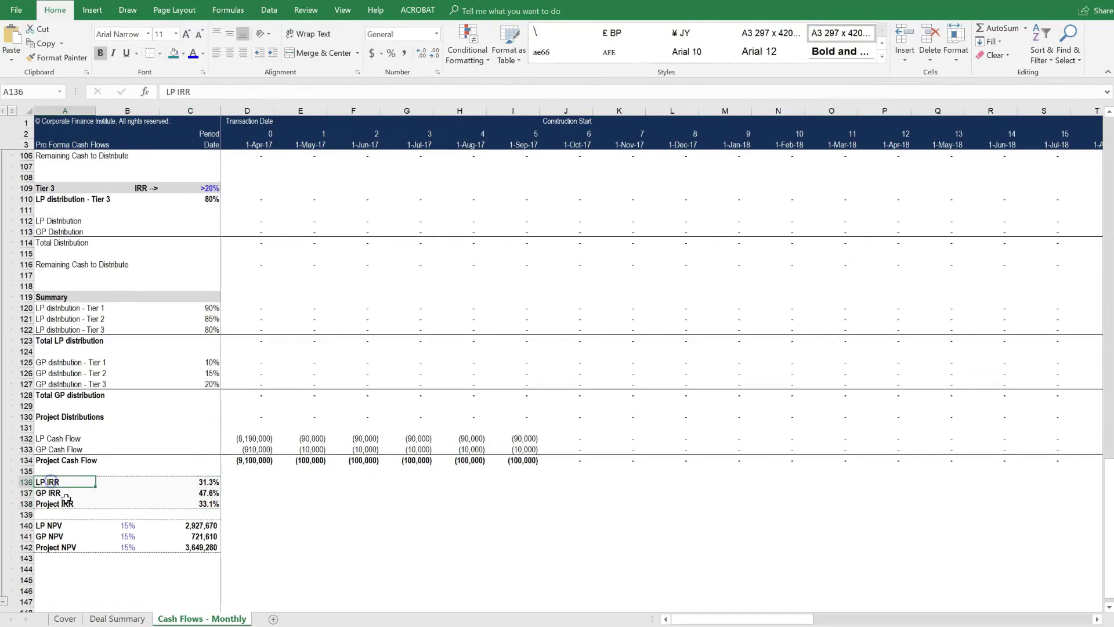
left_click(62, 493)
left_click(69, 504)
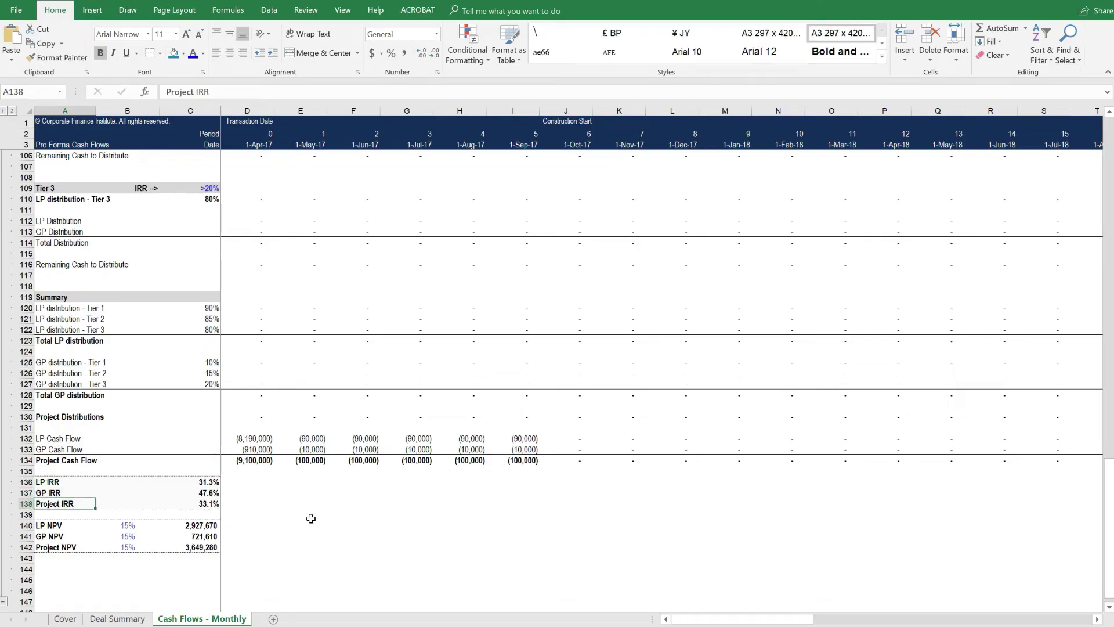
Jump to the top of the cash flows and flip between the Cover and Deal Summary sheets.
key("ctrl+Home")
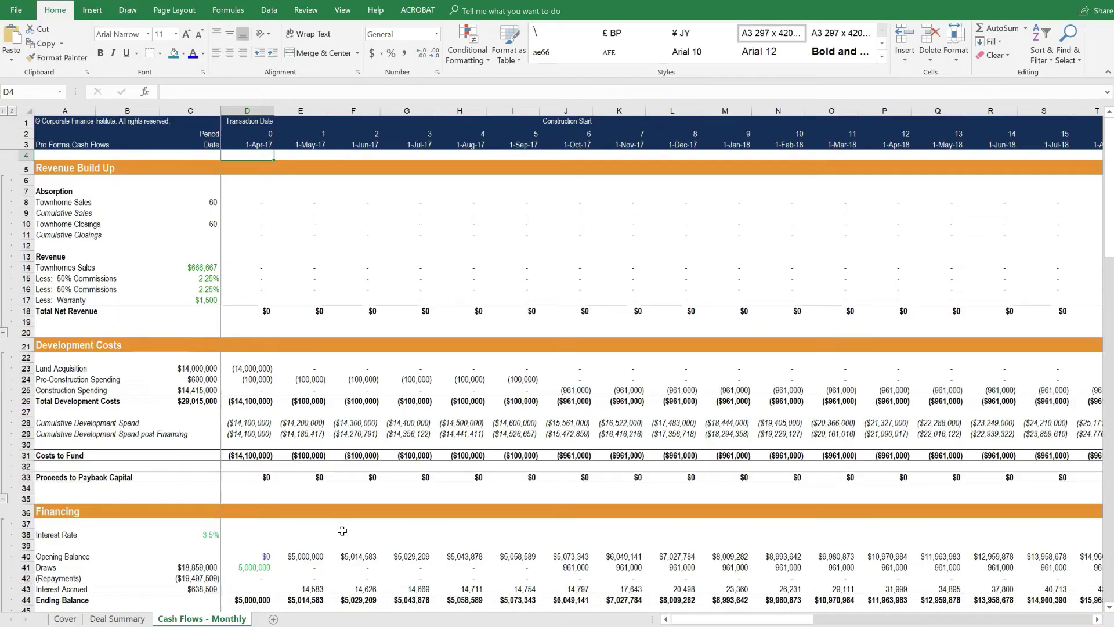
key("ctrl+Page_Up")
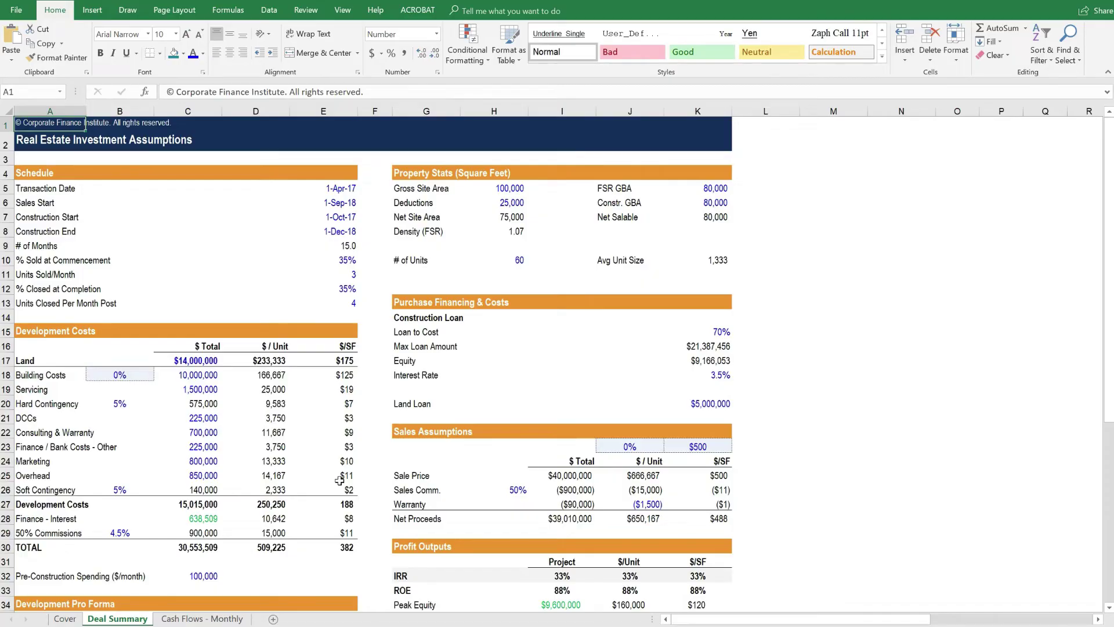
key("ctrl+Page_Up")
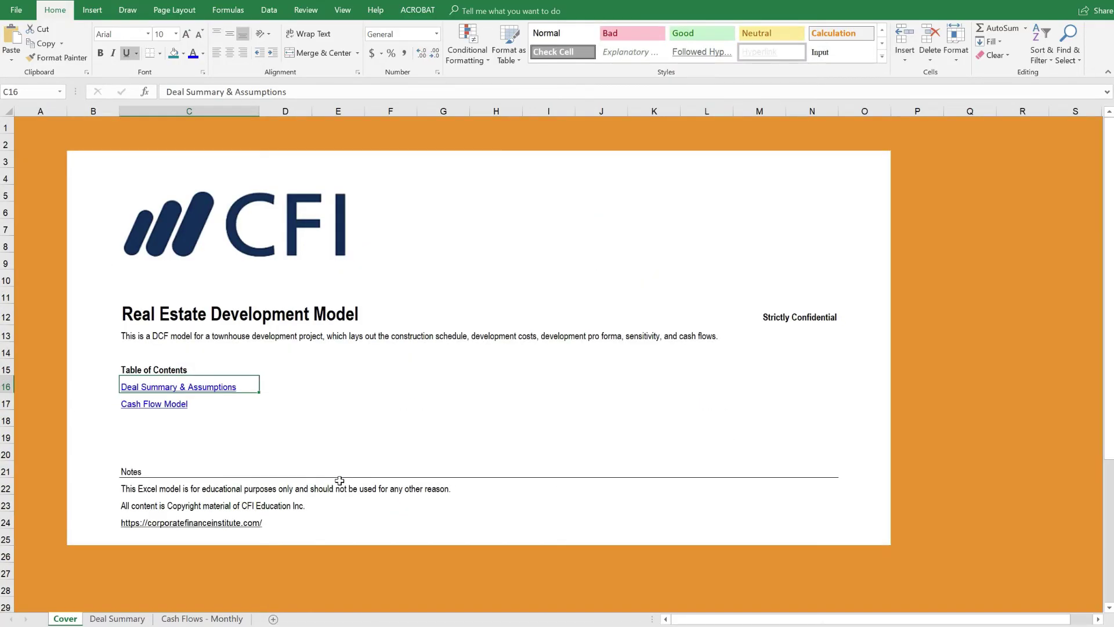
key("ctrl+Page_Down")
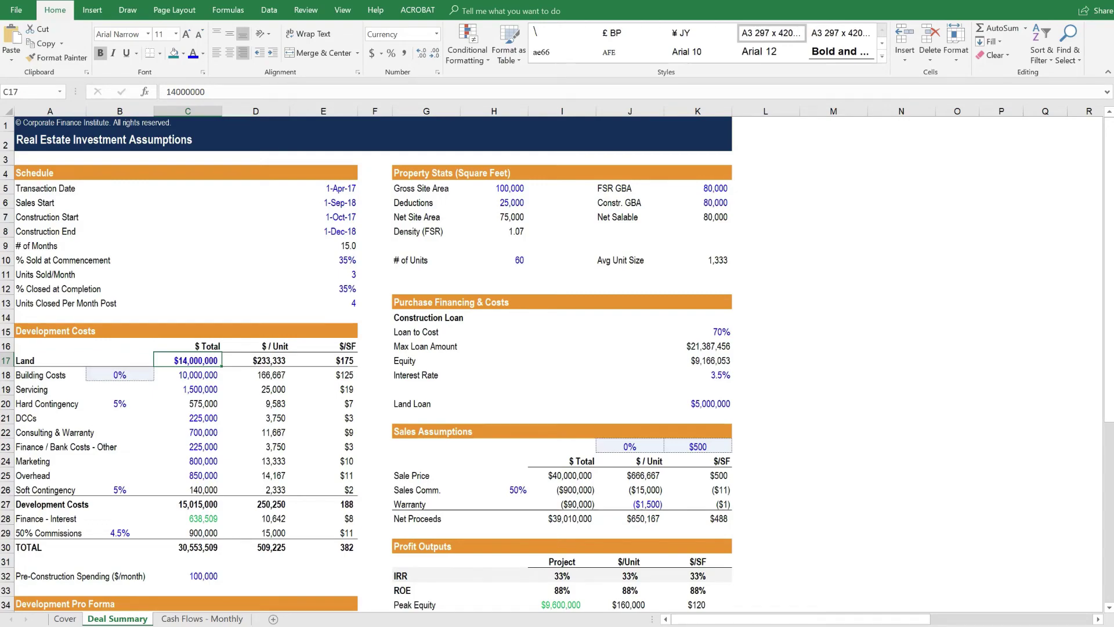
Inspect the LP, GP and project IRR XIRR formulas in C136:C138, then return to Deal Summary.
left_click(208, 618)
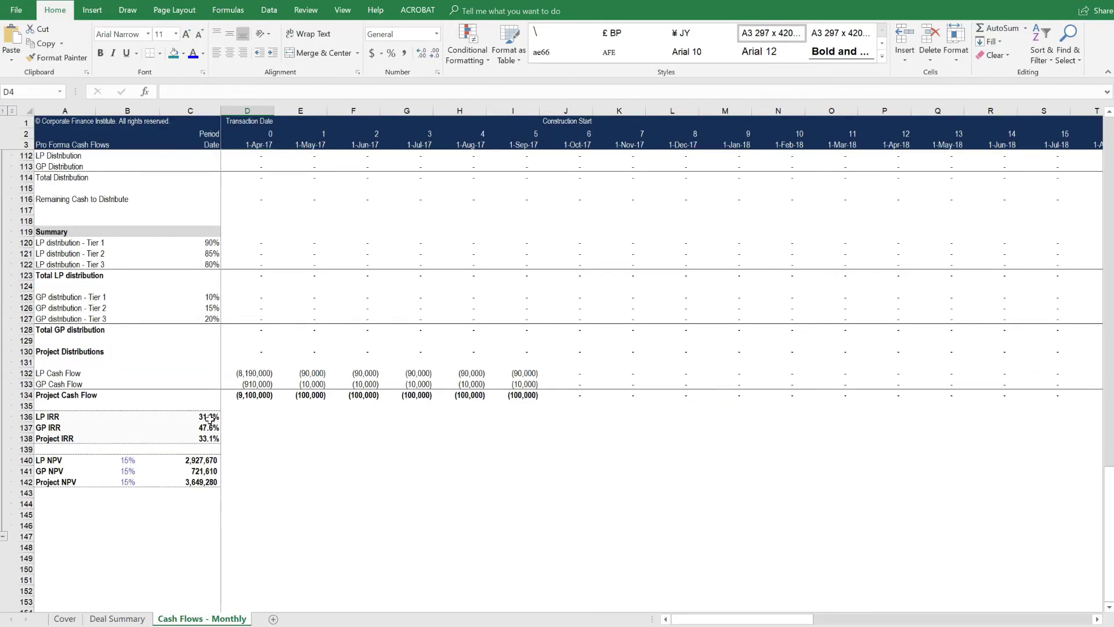
left_click_drag(210, 417, 211, 438)
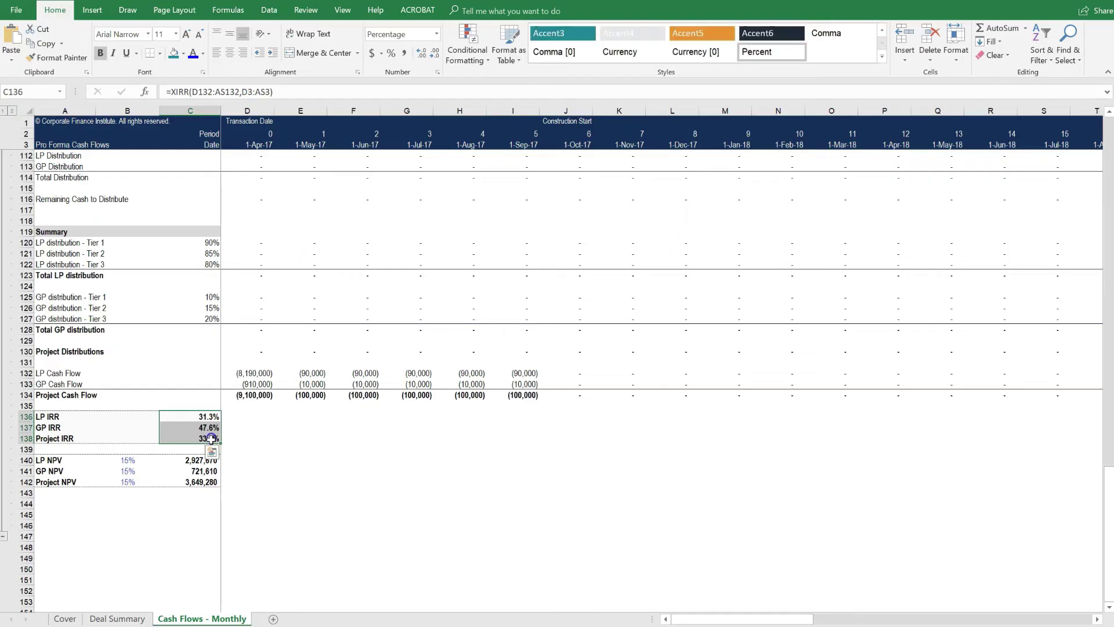
left_click(241, 416)
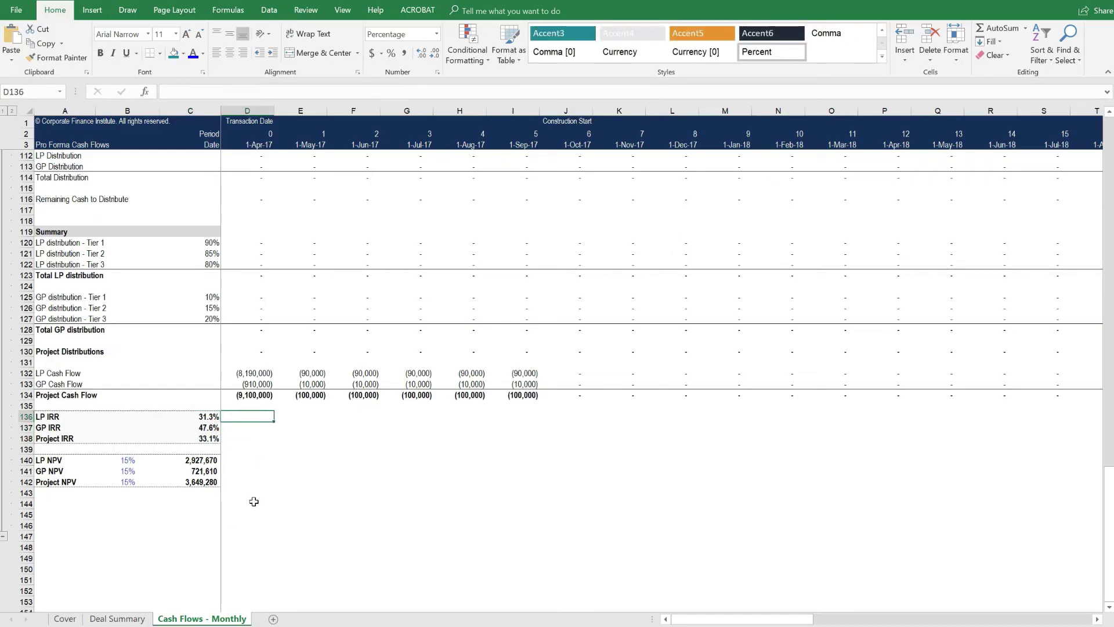
left_click(203, 416)
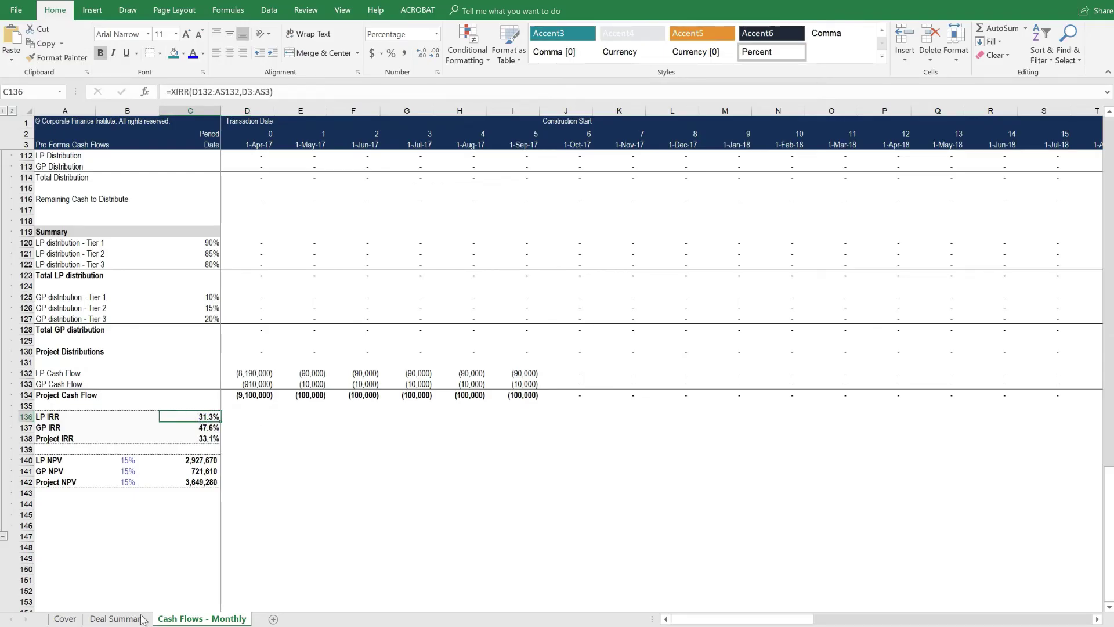
left_click(117, 618)
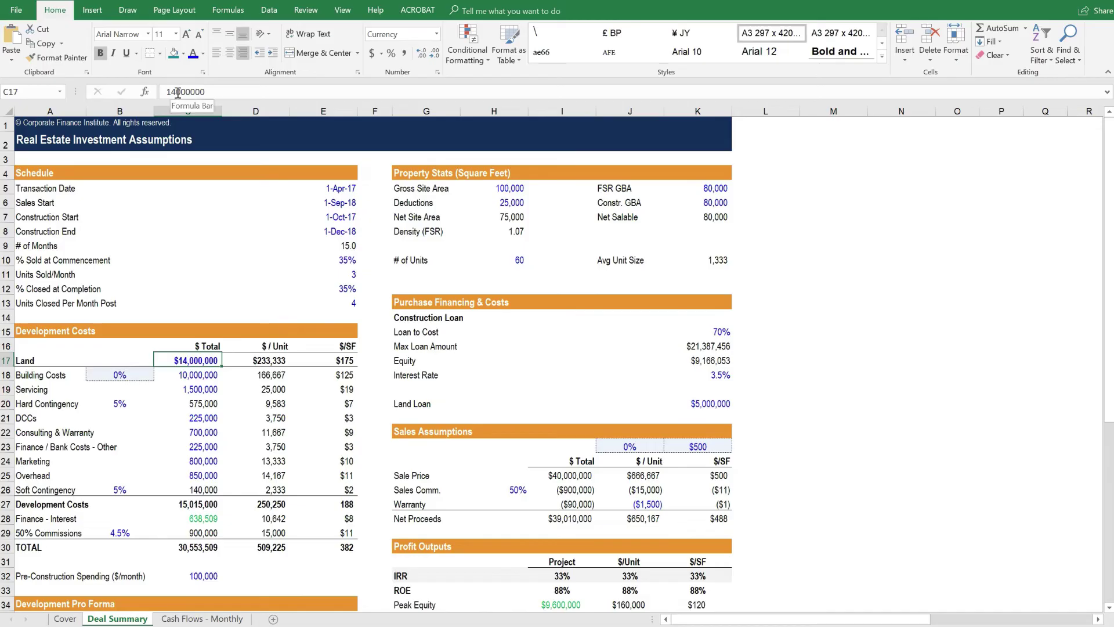
Change the land cost to $16,000,000 and check the monthly cash flows.
left_click(177, 92)
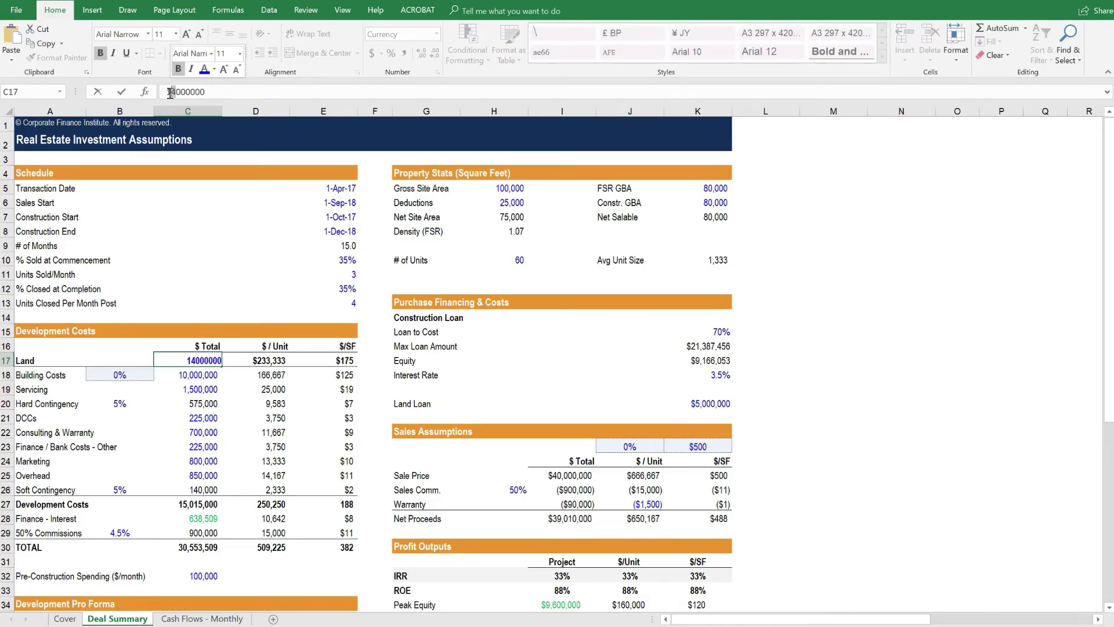
type("6")
key("Return")
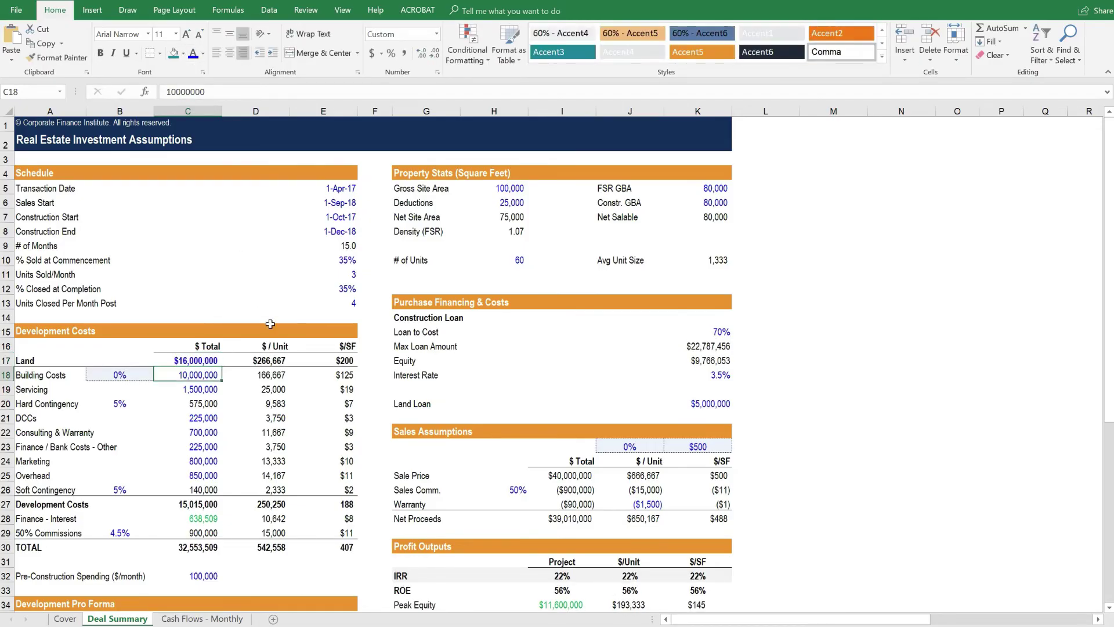
left_click(219, 617)
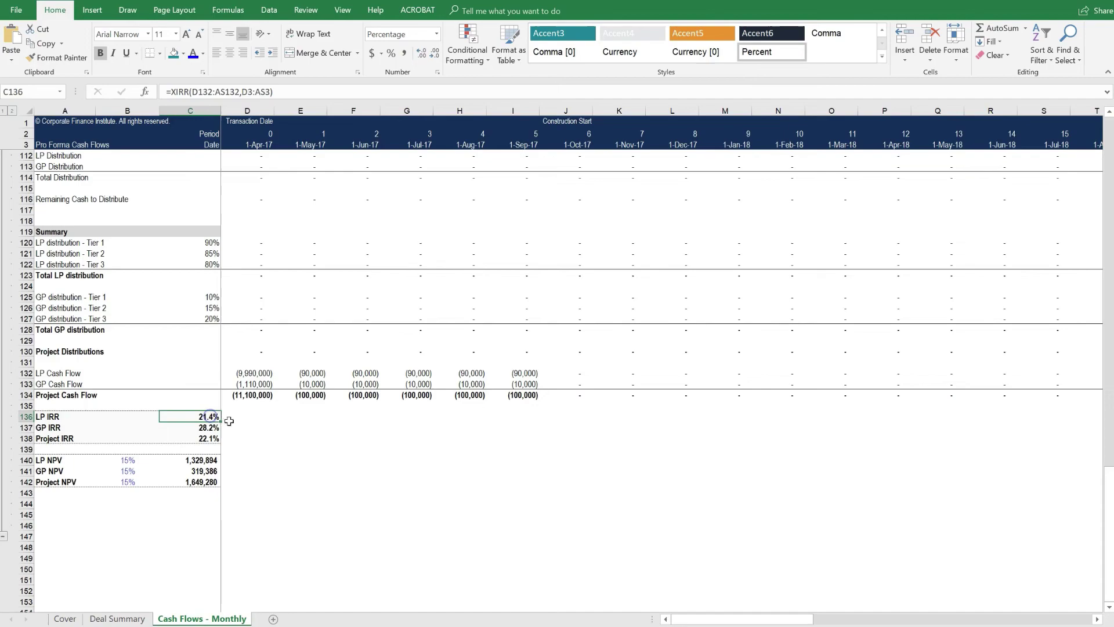
Raise the land cost in C17 to $20,000,000 and confirm all three IRRs show 6.8%.
left_click(110, 619)
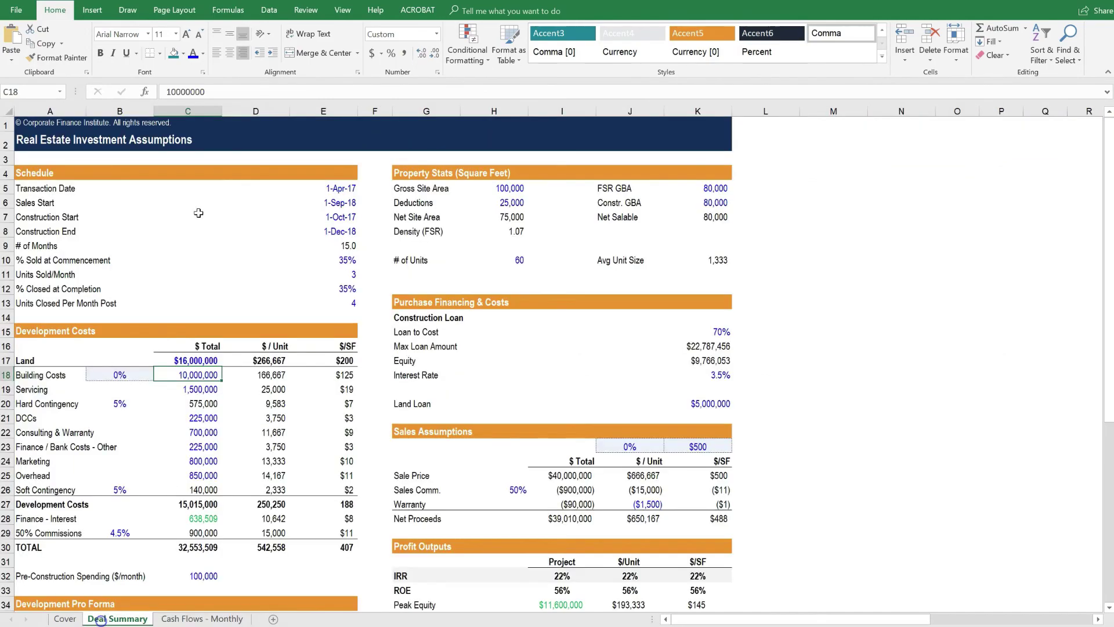
left_click(198, 361)
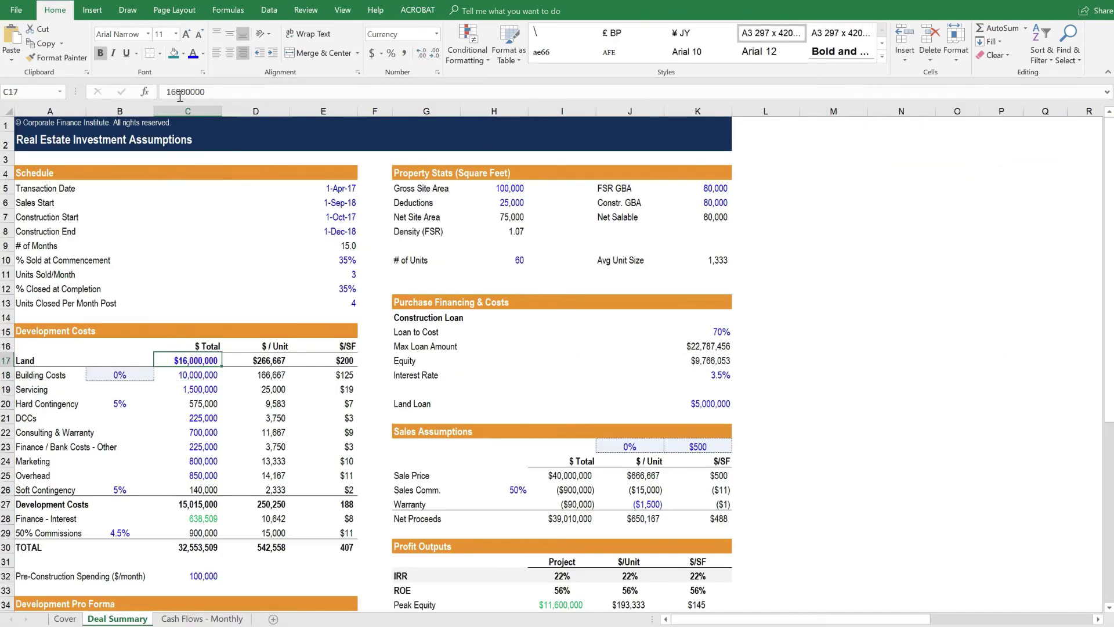
left_click(161, 93)
key("Delete")
key("Delete")
type("2")
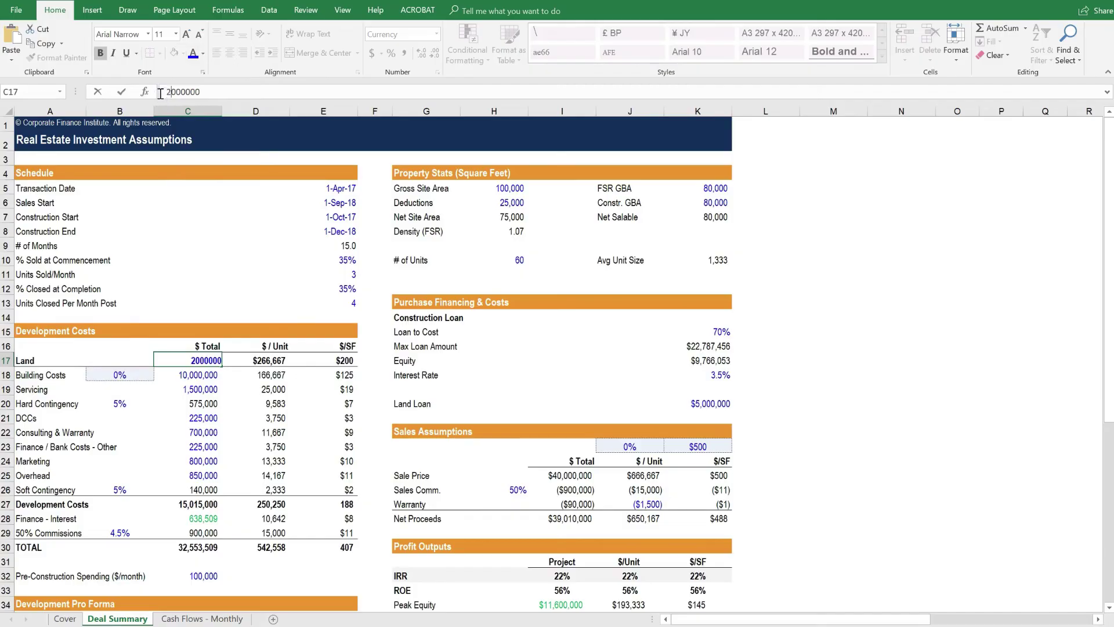
left_click(121, 91)
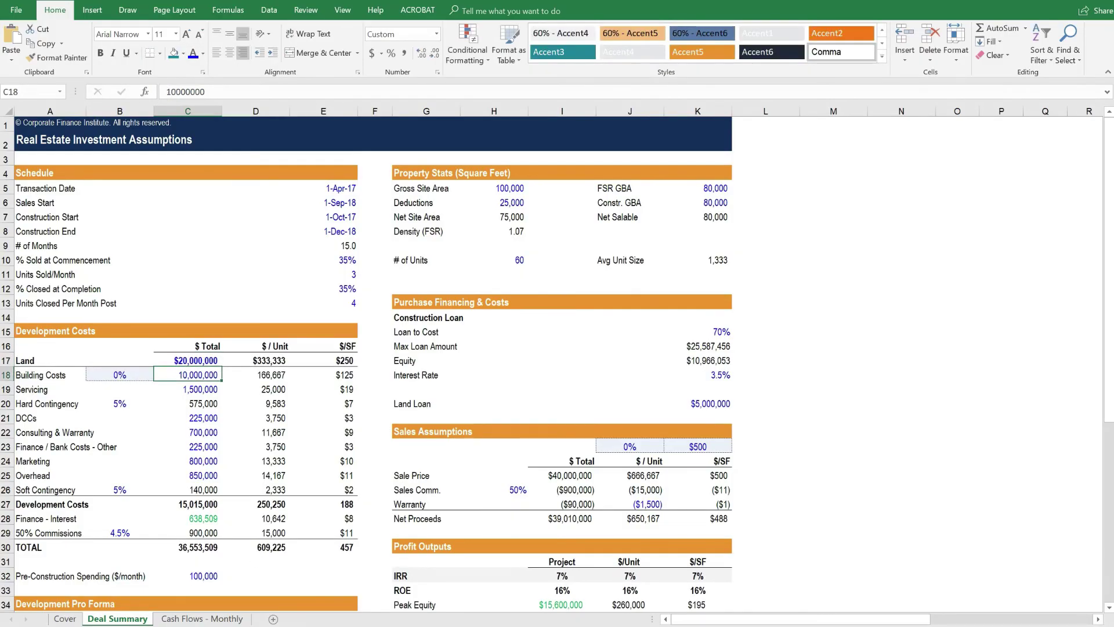
left_click(185, 619)
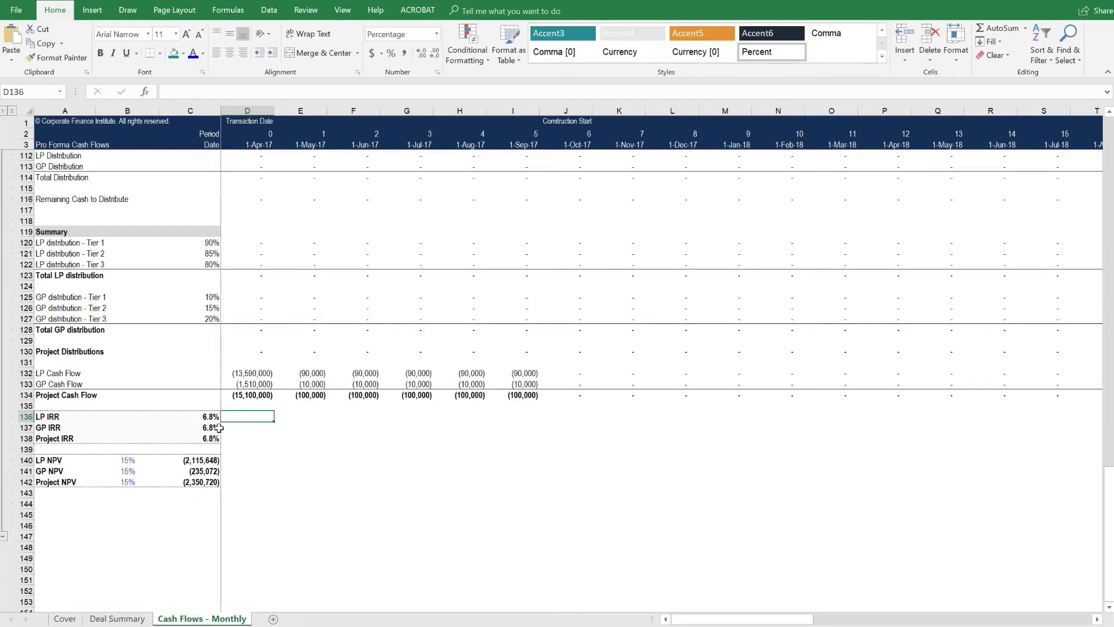
mouse_move(211, 417)
left_mouse_down()
mouse_move(207, 437)
mouse_move(219, 436)
left_mouse_up()
left_click(238, 417)
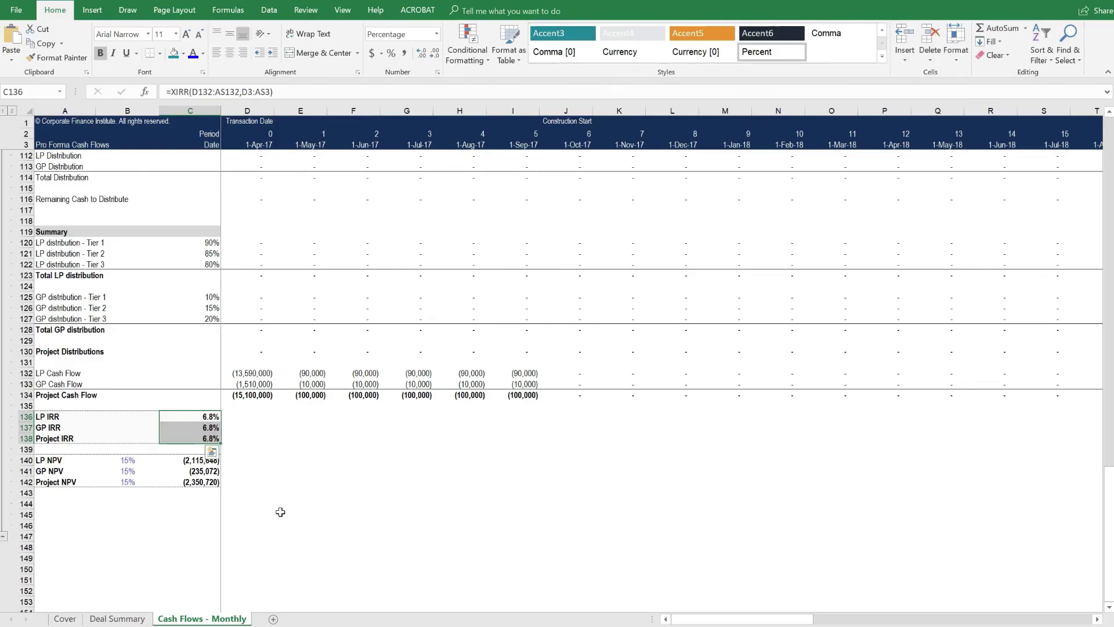
scroll(280, 511, "up", 3)
scroll(280, 511, "up", 17)
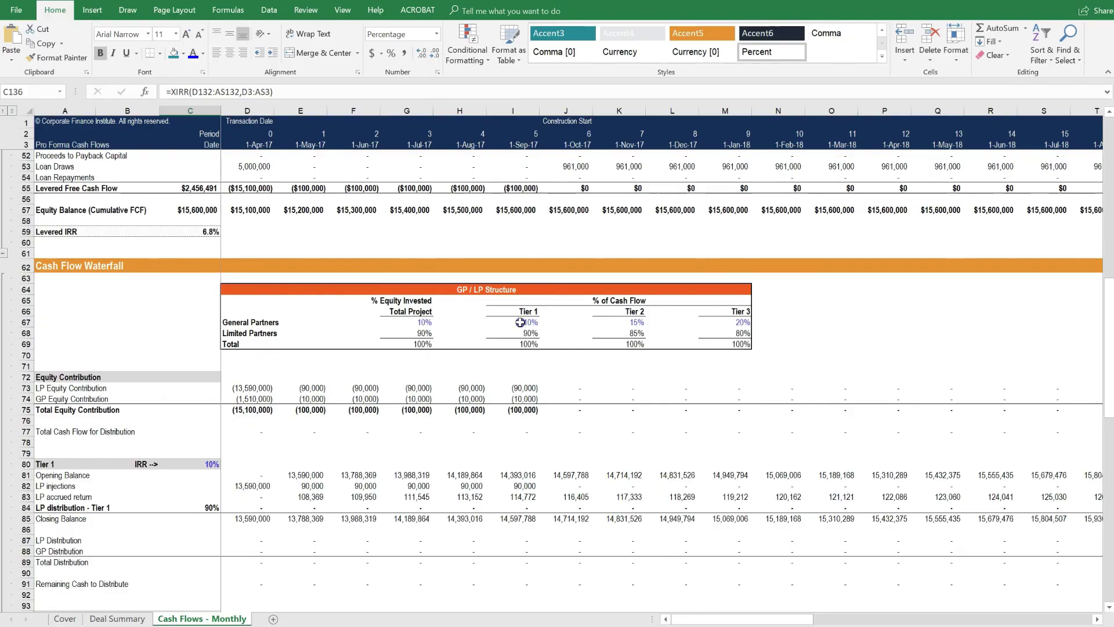
left_click_drag(520, 322, 522, 344)
scroll(171, 542, "down", 1)
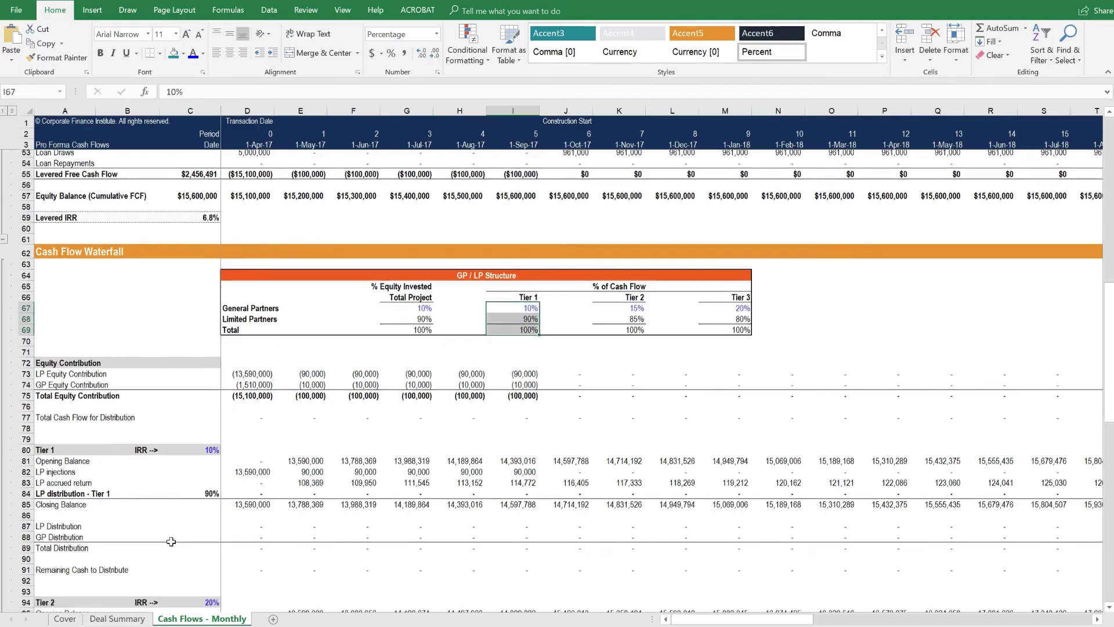
scroll(171, 541, "down", 19)
scroll(174, 542, "up", 3)
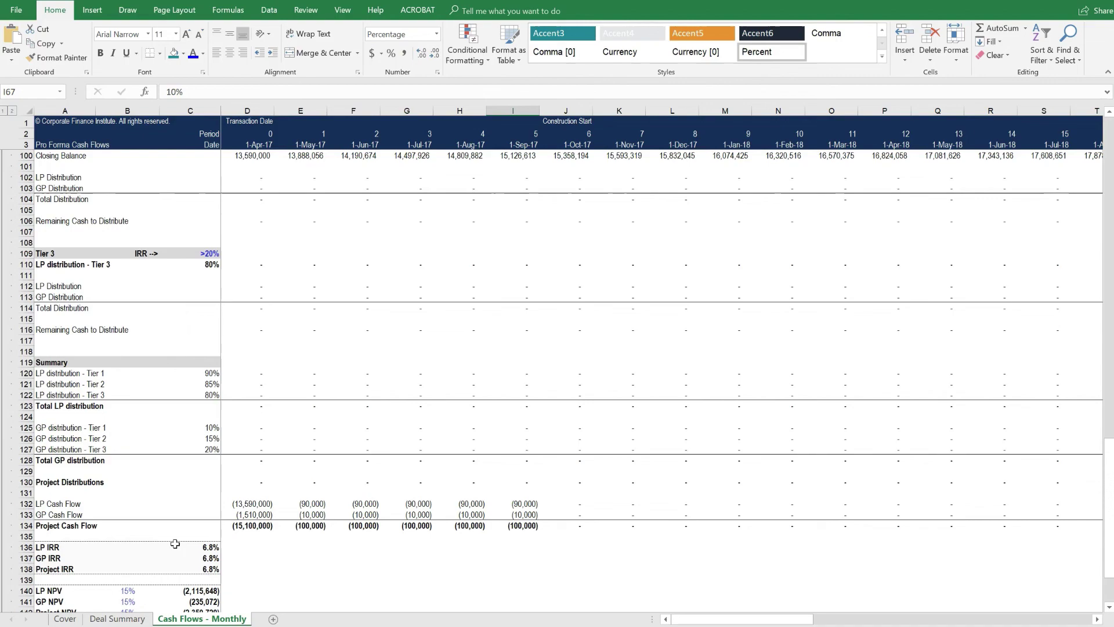
scroll(175, 544, "down", 2)
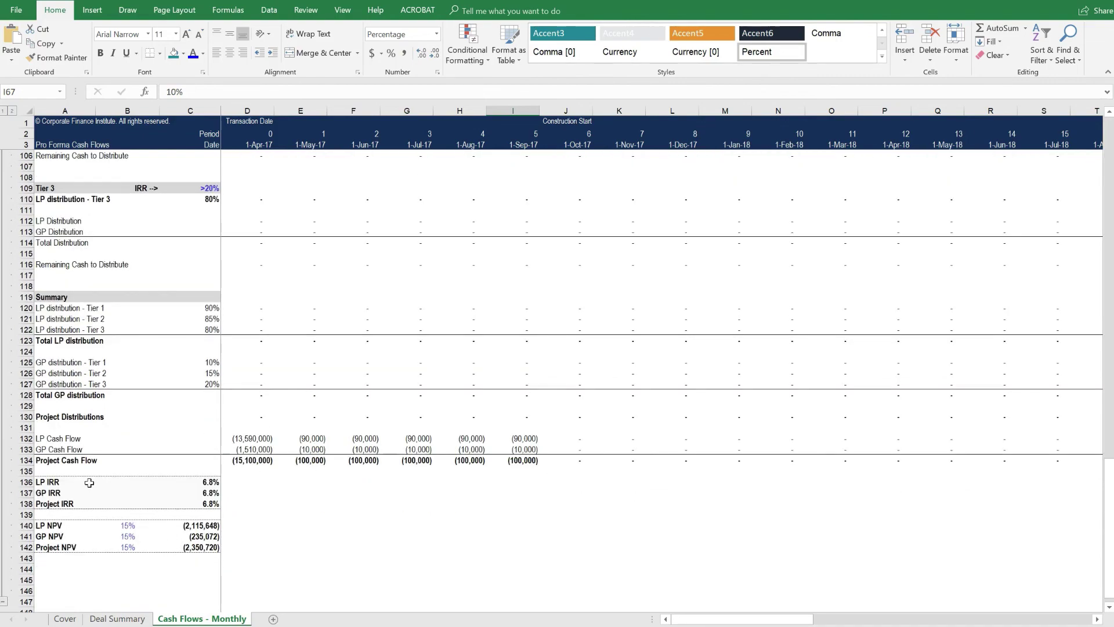
left_click_drag(50, 493, 206, 494)
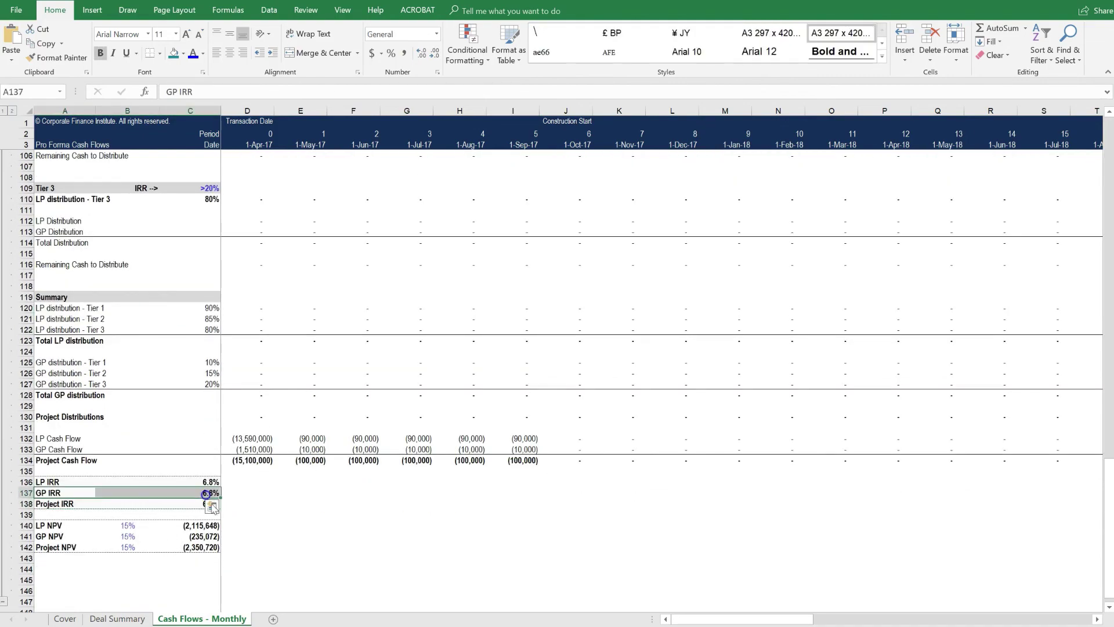
left_click(245, 492)
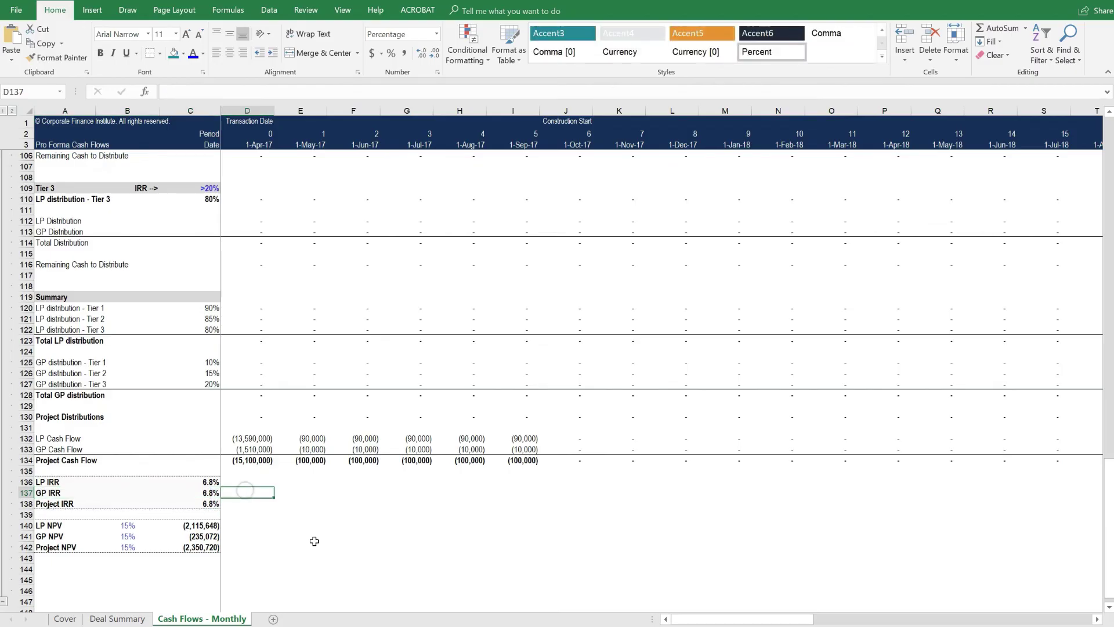